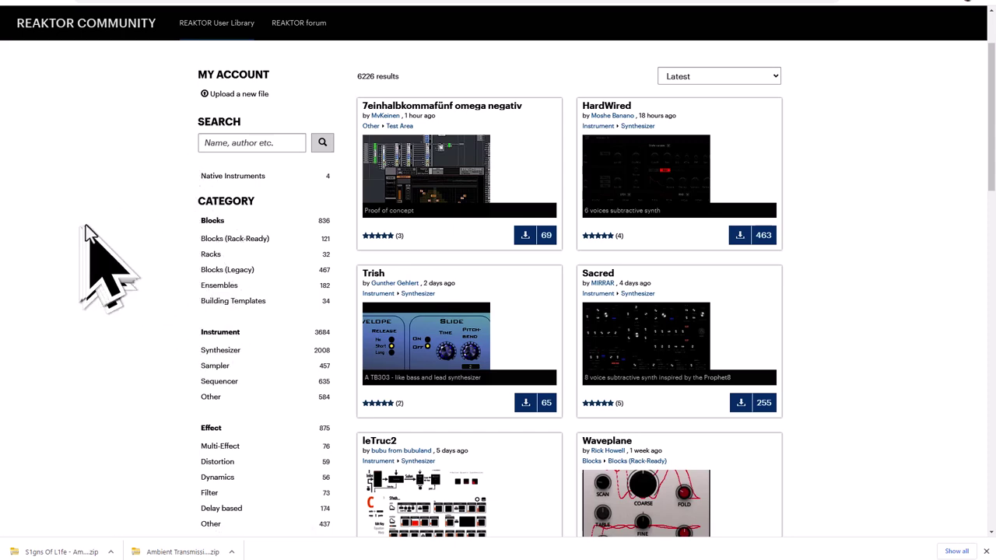
- Scroll around the playing Ammonite patch to watch its CLK DIV cells and LEVEL meters
{"action": "scroll", "coordinate": [92, 225], "scroll_direction": "down", "scroll_amount": 1}
{"action": "scroll", "coordinate": [92, 225], "scroll_direction": "down", "scroll_amount": 2}
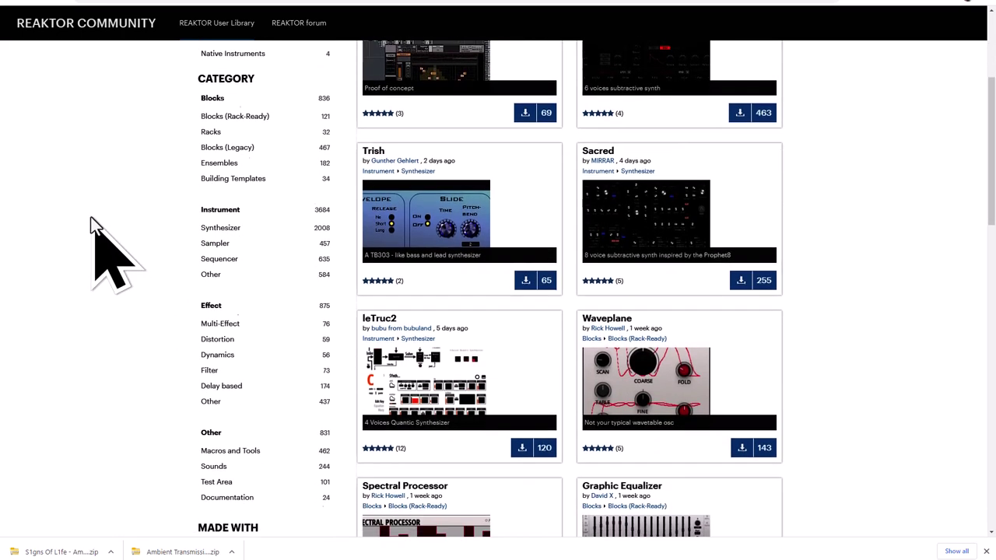
{"action": "scroll", "coordinate": [105, 169], "scroll_direction": "up", "scroll_amount": 1}
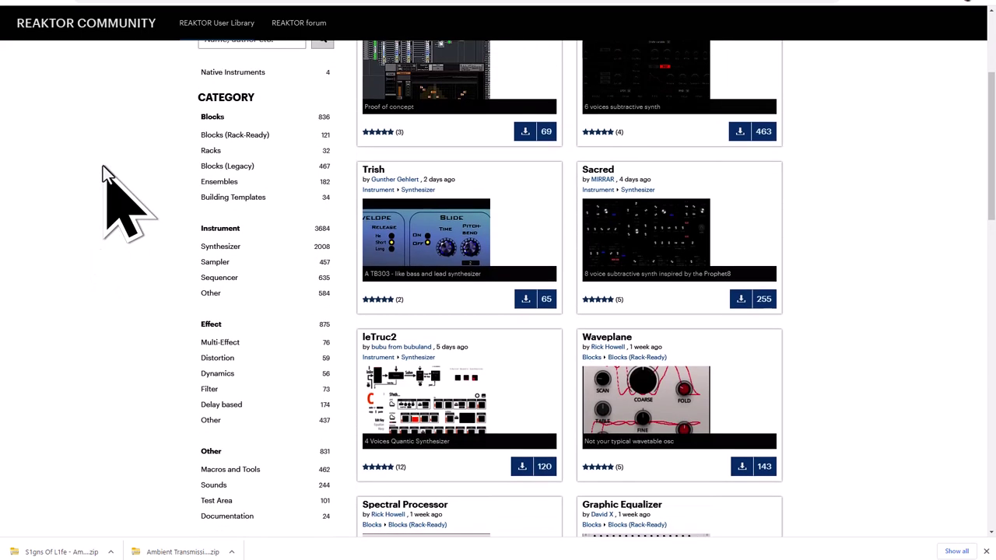
{"action": "scroll", "coordinate": [123, 185], "scroll_direction": "down", "scroll_amount": 1}
{"action": "scroll", "coordinate": [125, 183], "scroll_direction": "down", "scroll_amount": 1}
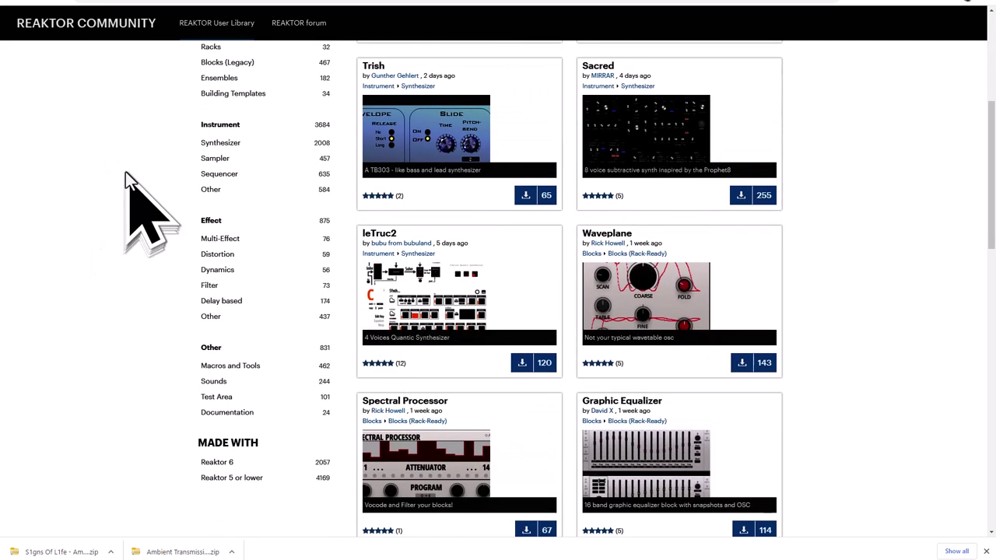
{"action": "scroll", "coordinate": [129, 165], "scroll_direction": "up", "scroll_amount": 2}
{"action": "scroll", "coordinate": [133, 167], "scroll_direction": "down", "scroll_amount": 2}
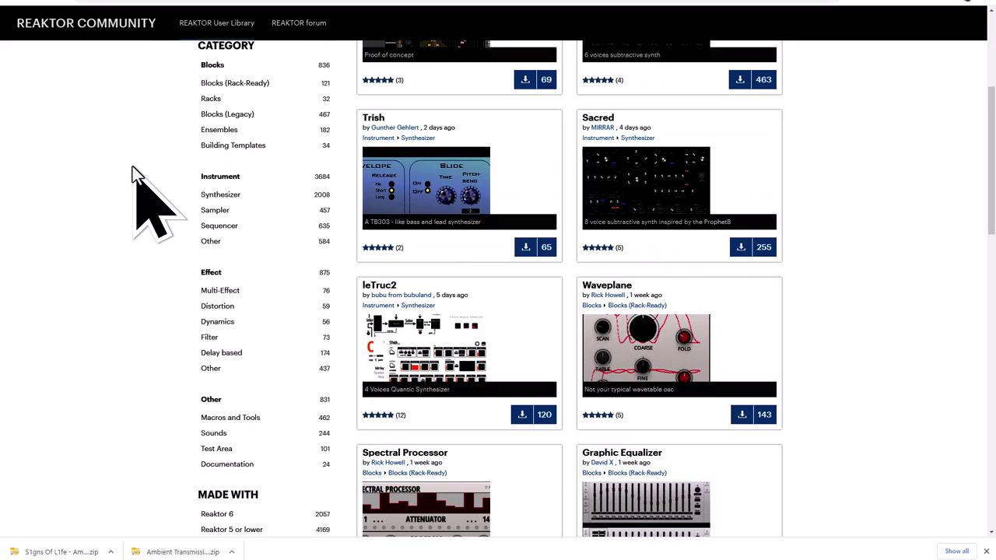
{"action": "scroll", "coordinate": [137, 172], "scroll_direction": "down", "scroll_amount": 2}
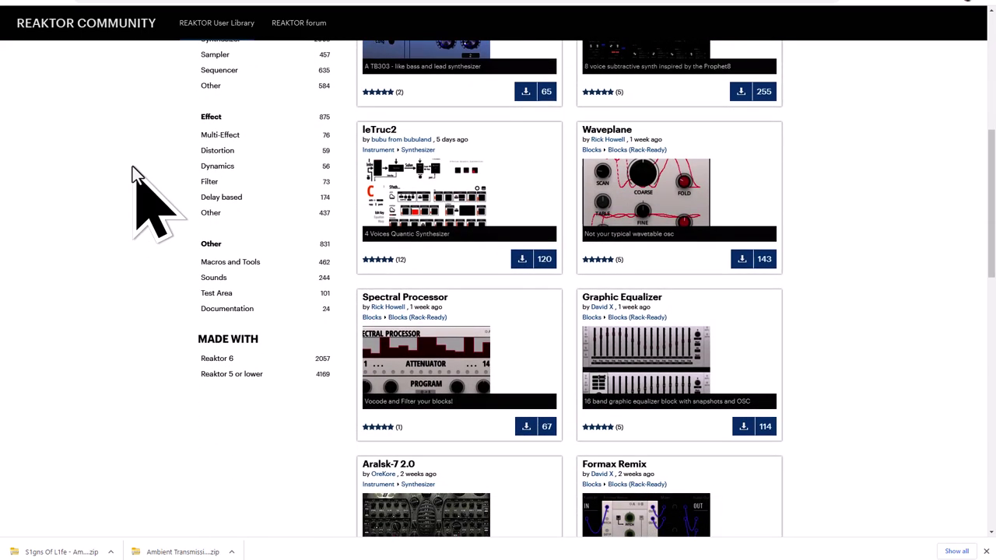
{"action": "scroll", "coordinate": [156, 194], "scroll_direction": "down", "scroll_amount": 1}
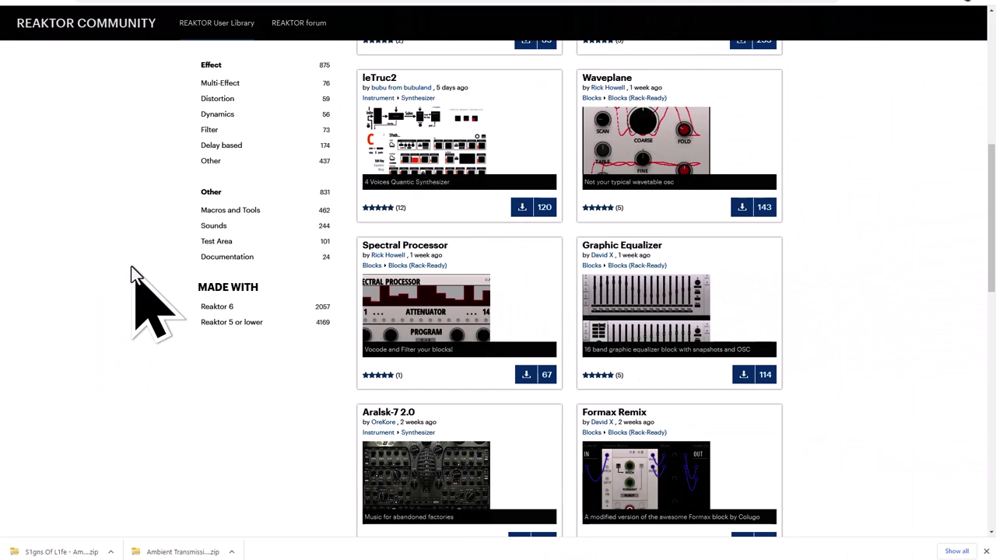
{"action": "scroll", "coordinate": [132, 269], "scroll_direction": "up", "scroll_amount": 6}
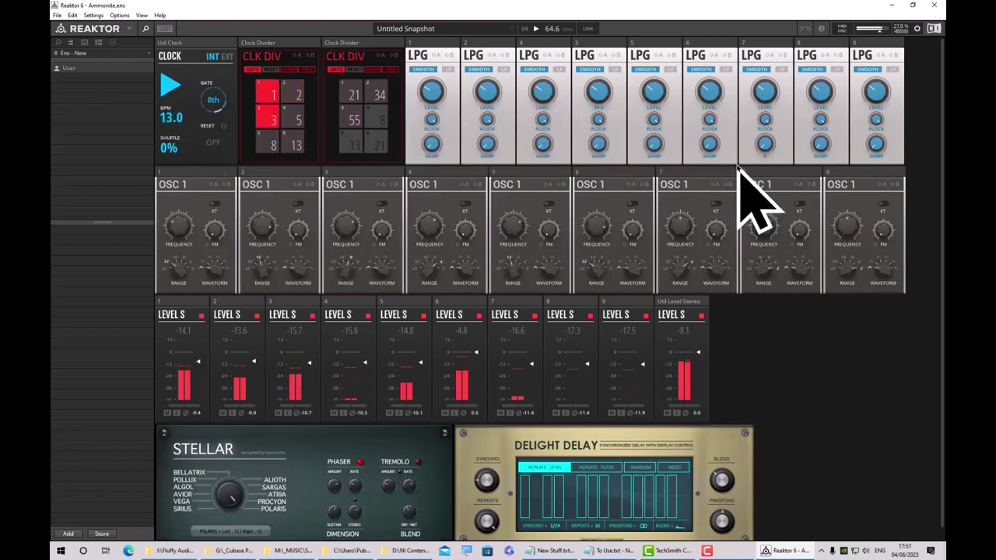
{"action": "scroll", "coordinate": [662, 249], "scroll_direction": "down", "scroll_amount": 1}
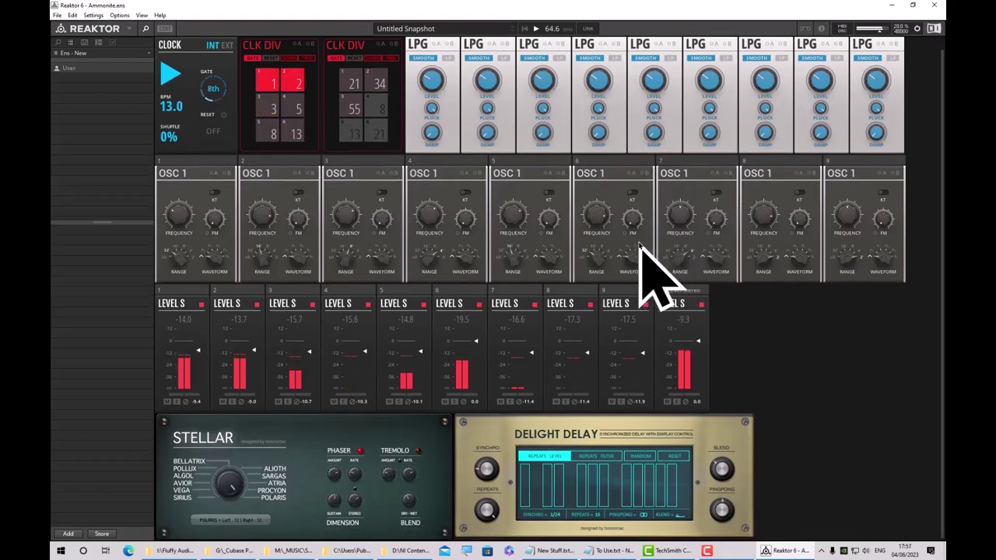
{"action": "scroll", "coordinate": [639, 246], "scroll_direction": "up", "scroll_amount": 1}
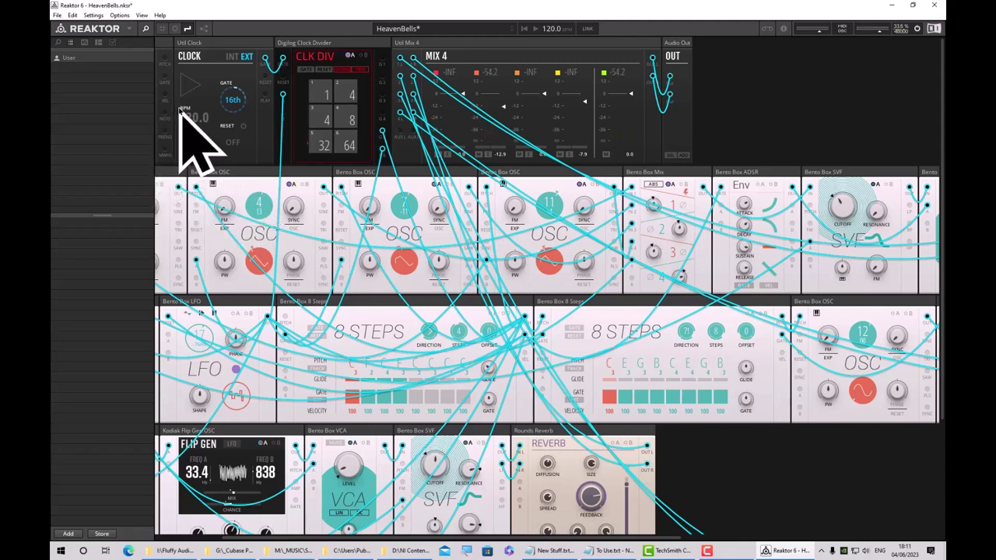
- Start the HeavenBells Clock module running at 120 BPM so sequencers step and Mix 4 meters move
{"action": "key", "text": "super+plus"}
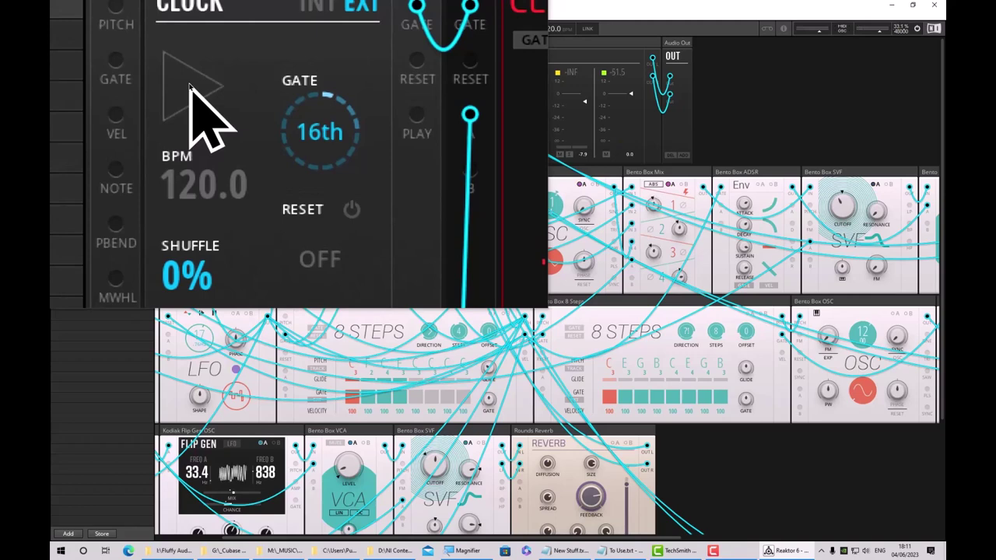
{"action": "left_click", "coordinate": [189, 86]}
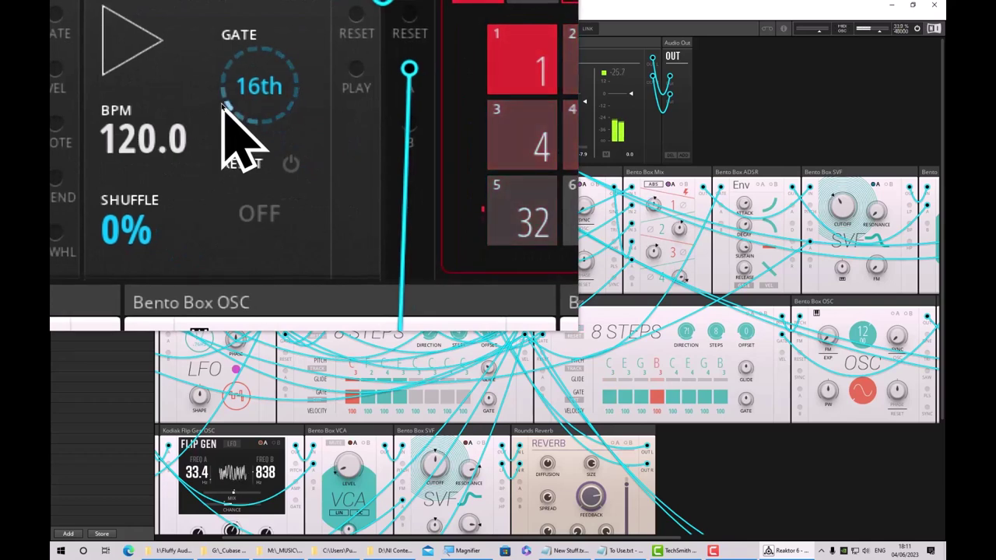
{"action": "key", "text": "super+Escape"}
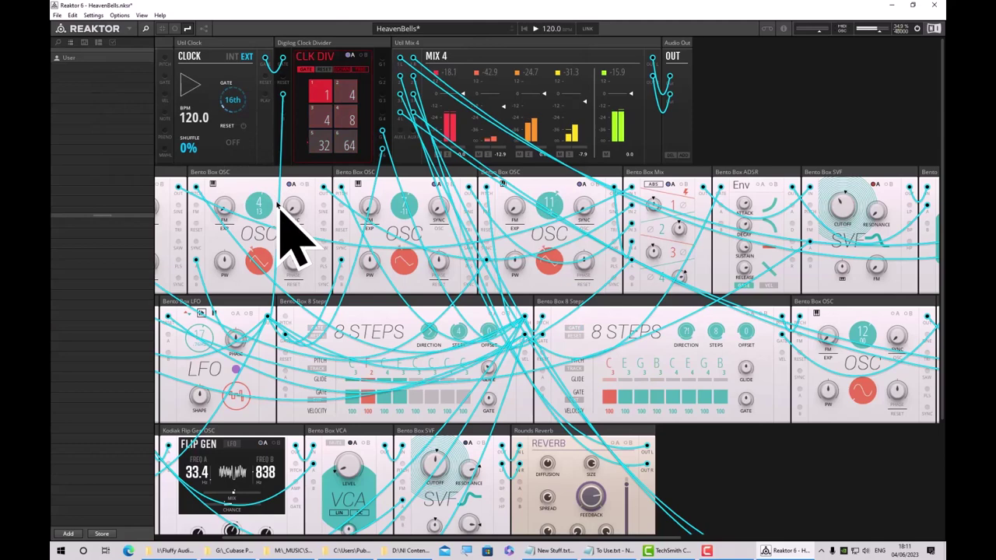
{"action": "scroll", "coordinate": [302, 238], "scroll_direction": "down", "scroll_amount": 2}
{"action": "scroll", "coordinate": [302, 237], "scroll_direction": "down", "scroll_amount": 6}
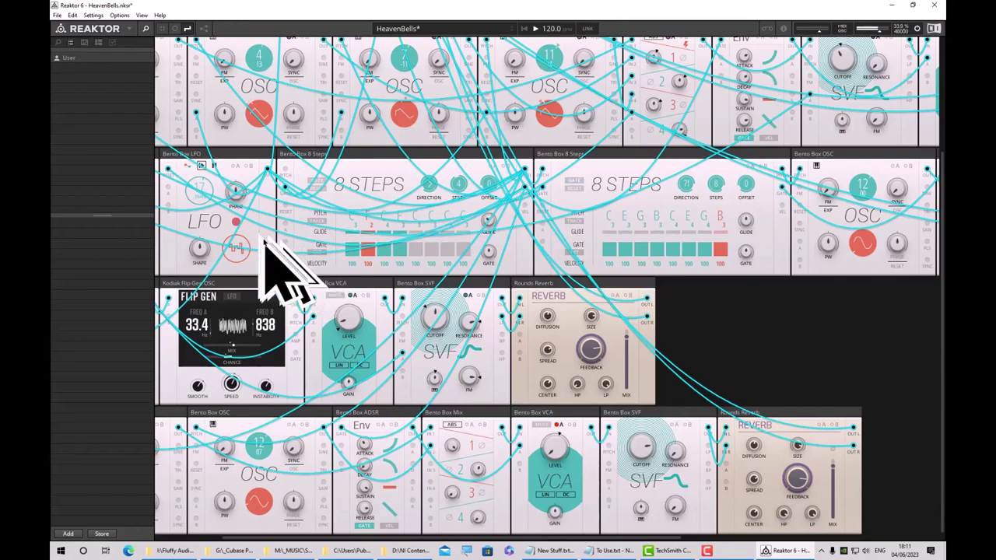
{"action": "scroll", "coordinate": [351, 282], "scroll_direction": "up", "scroll_amount": 1}
{"action": "scroll", "coordinate": [352, 281], "scroll_direction": "up", "scroll_amount": 2}
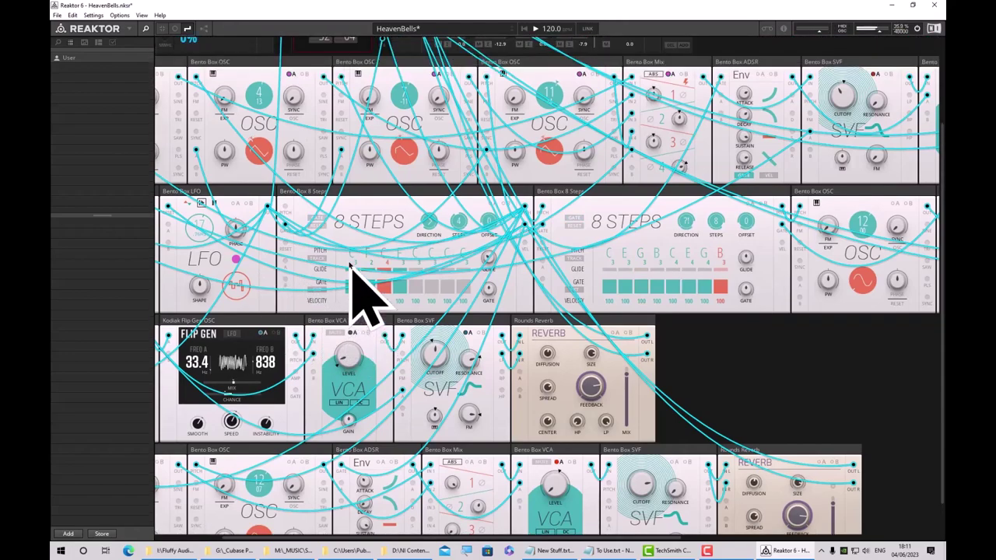
{"action": "scroll", "coordinate": [352, 266], "scroll_direction": "up", "scroll_amount": 3}
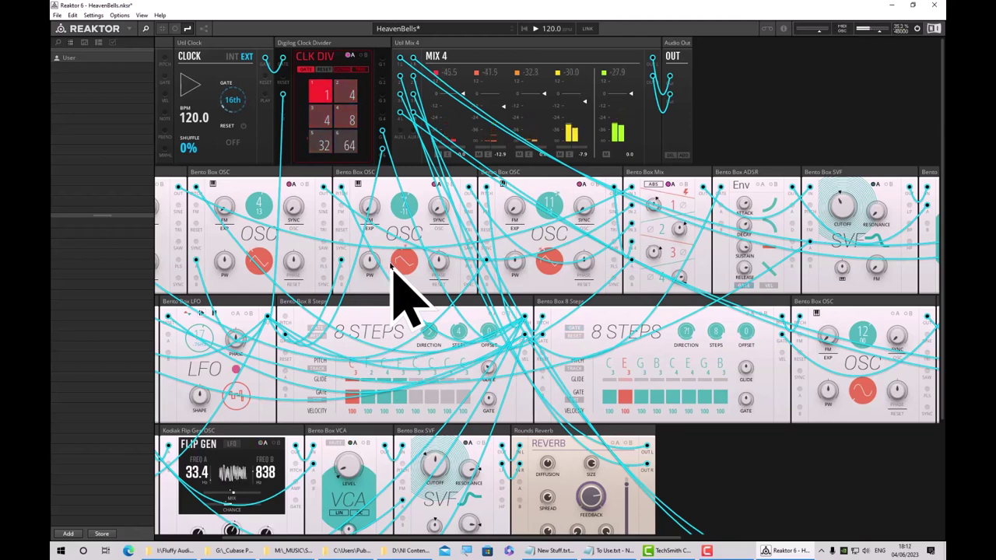
{"action": "scroll", "coordinate": [391, 265], "scroll_direction": "down", "scroll_amount": 4}
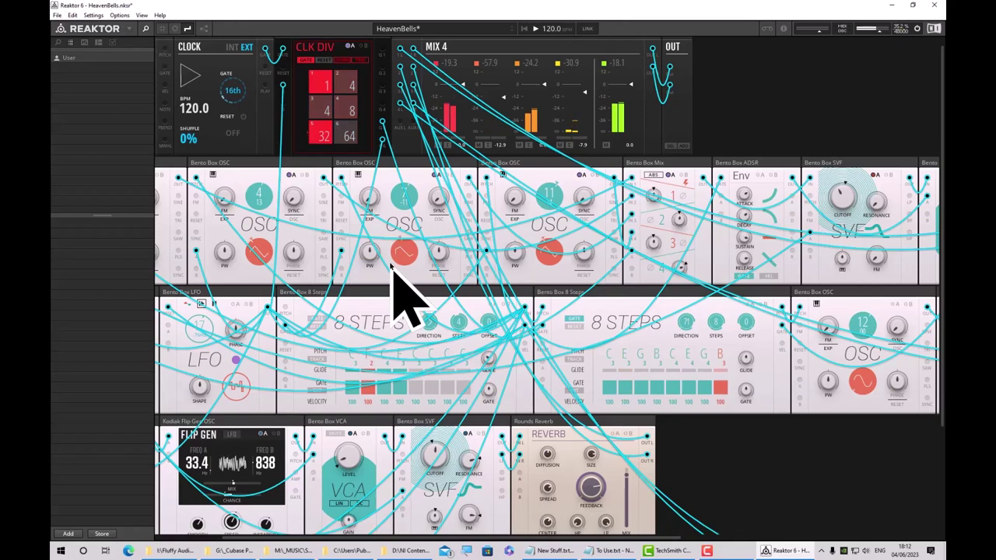
{"action": "scroll", "coordinate": [392, 266], "scroll_direction": "down", "scroll_amount": 4}
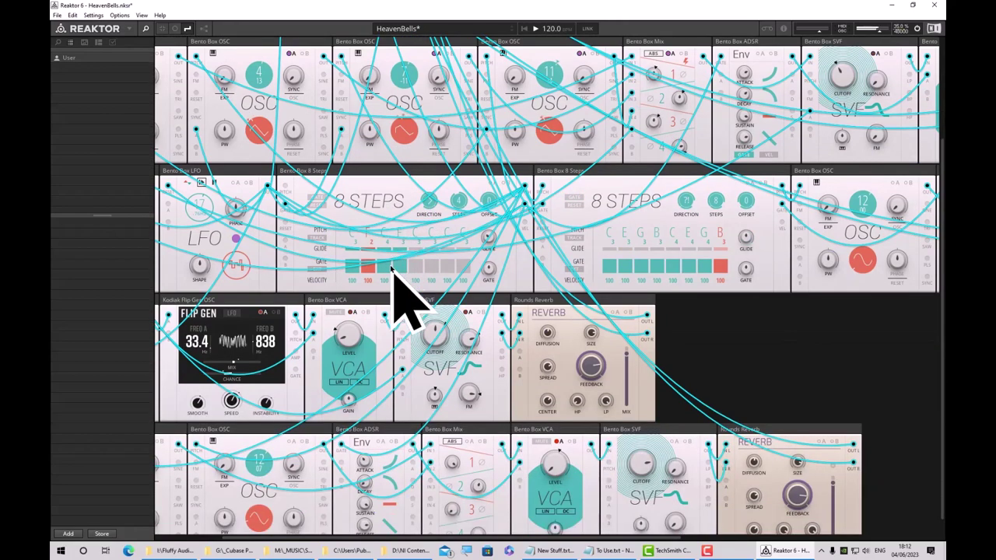
{"action": "scroll", "coordinate": [392, 265], "scroll_direction": "up", "scroll_amount": 5}
{"action": "scroll", "coordinate": [397, 300], "scroll_direction": "up", "scroll_amount": 3}
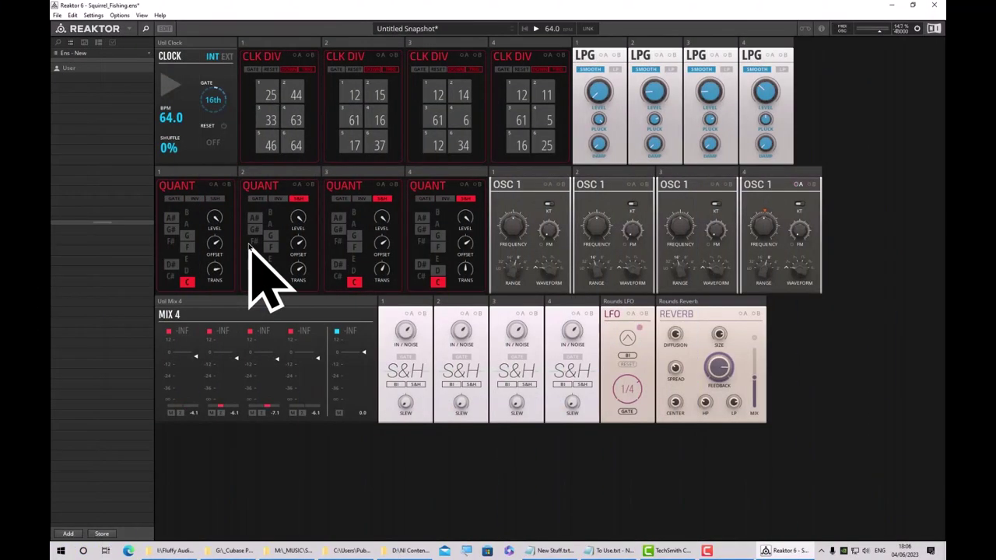
- Start the Squirrel_Fishing Clock panel so its sequencer and mixer begin playing
{"action": "key", "text": "super+plus"}
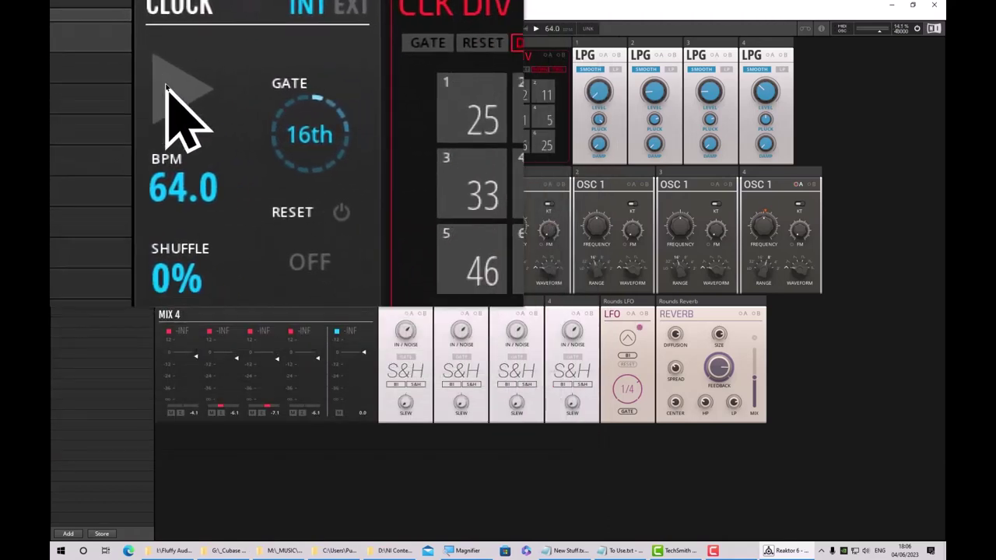
{"action": "key", "text": "super+Escape"}
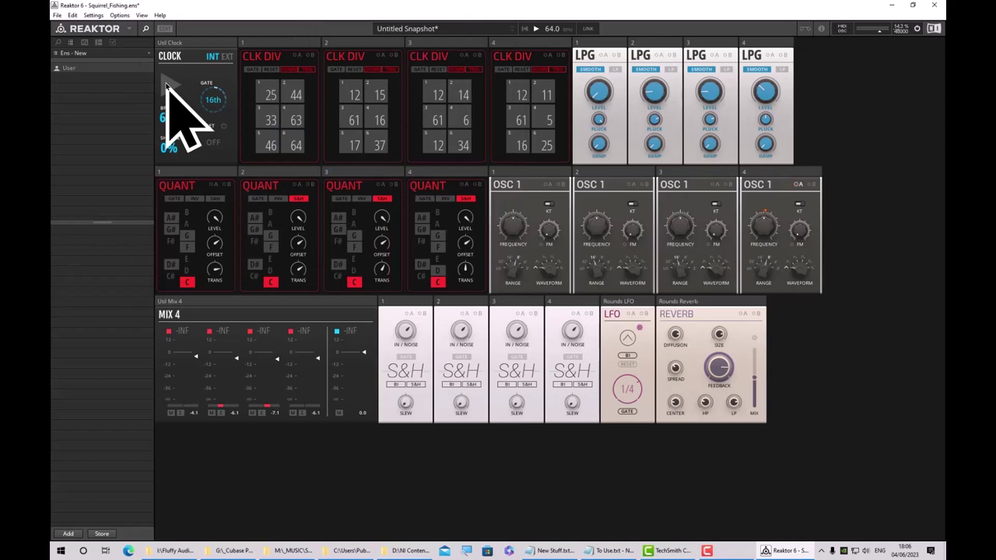
{"action": "left_click", "coordinate": [168, 84]}
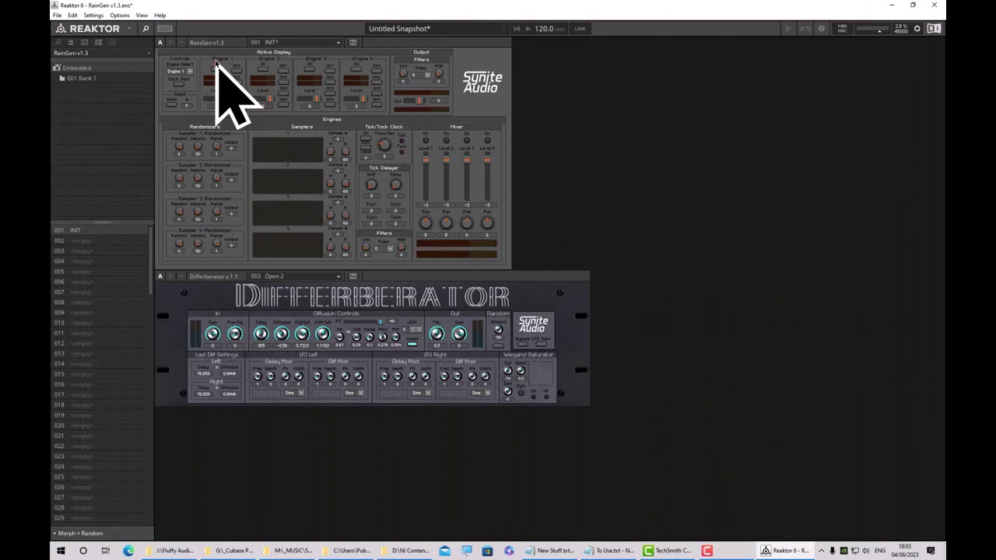
- Switch on RainGen's Engine 1 so sampler 1 starts producing rain sound
{"action": "key", "text": "super+plus"}
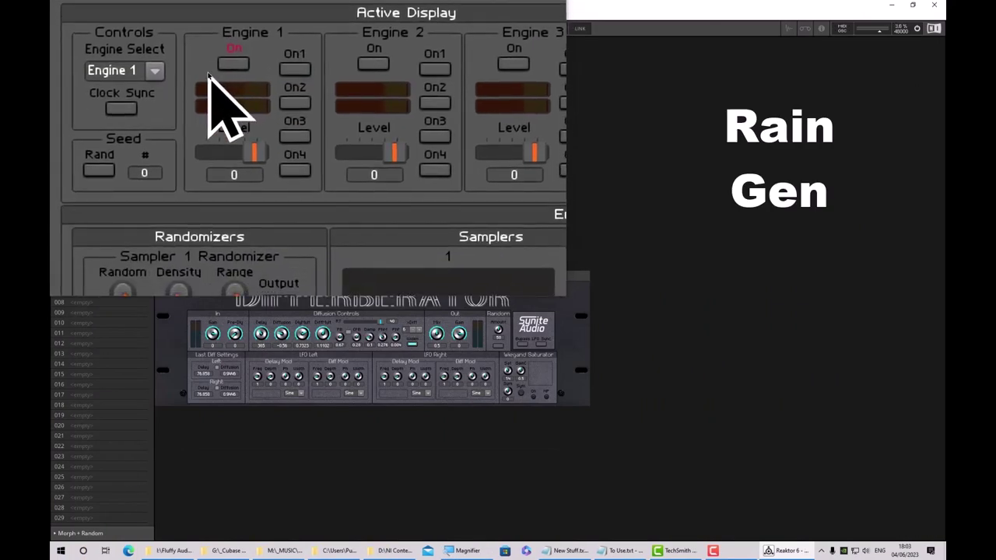
{"action": "left_click", "coordinate": [231, 64]}
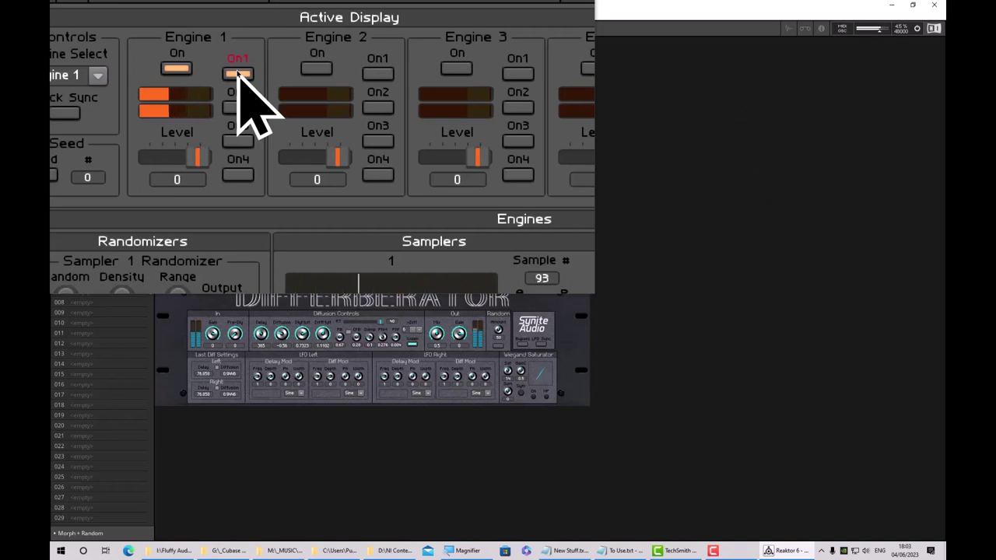
{"action": "key", "text": "super+Escape"}
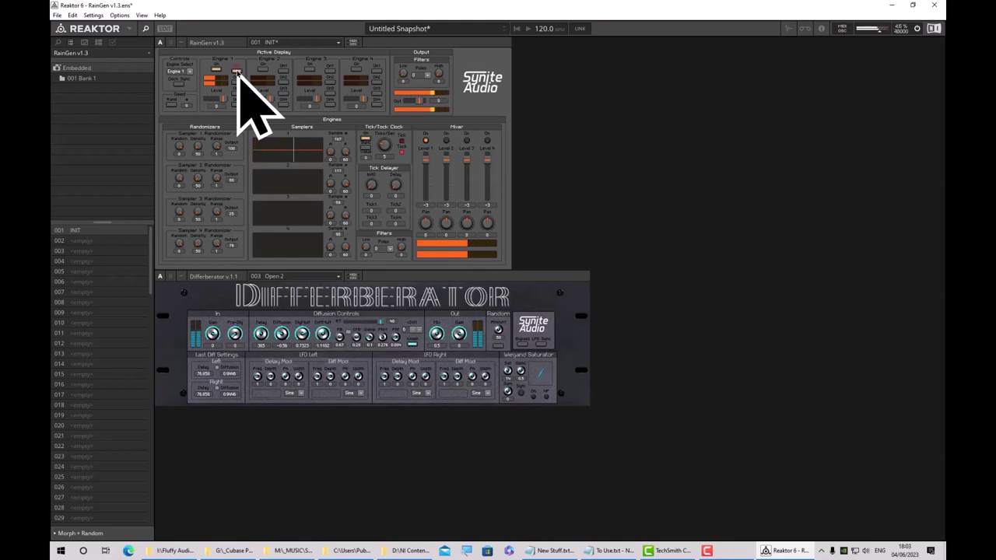
- Switch on RainGen Engines 2, 3 and 4 along with each engine's first layer
{"action": "key", "text": "super+plus"}
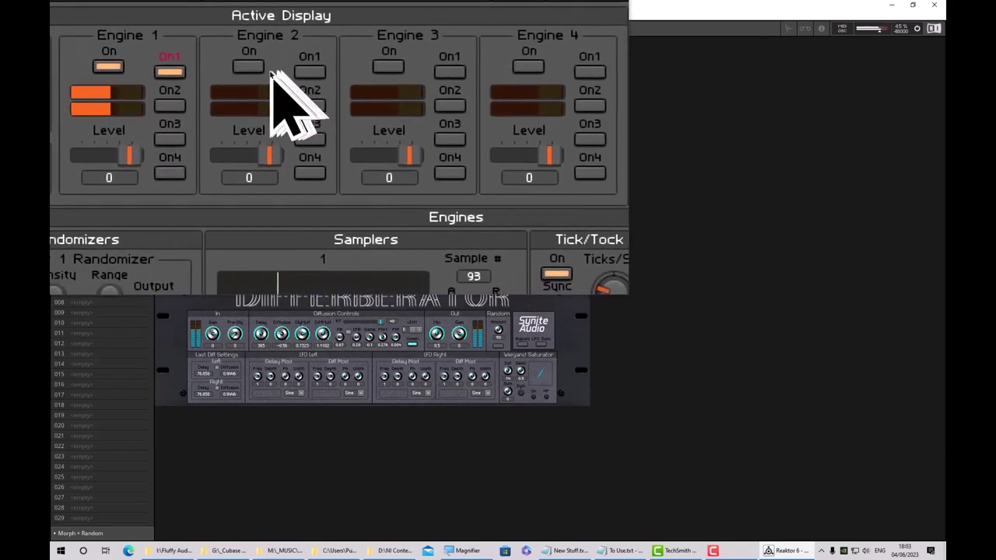
{"action": "left_click", "coordinate": [232, 77]}
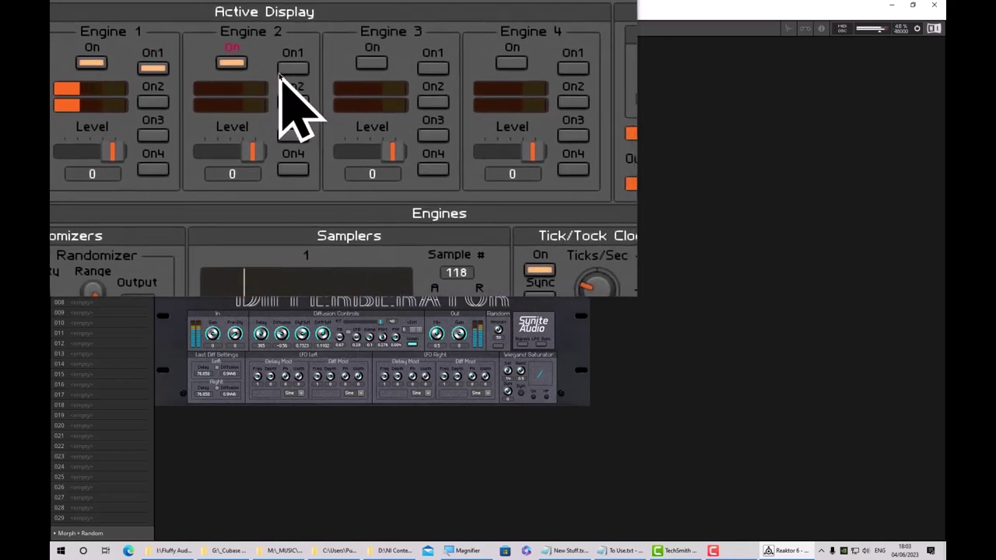
{"action": "left_click", "coordinate": [285, 78]}
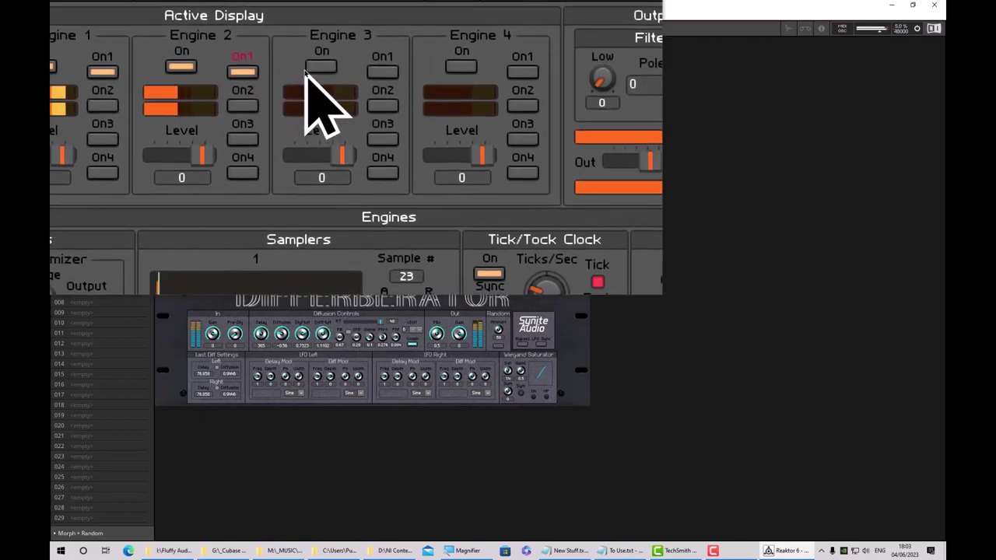
{"action": "left_click", "coordinate": [321, 65]}
{"action": "left_click", "coordinate": [333, 73]}
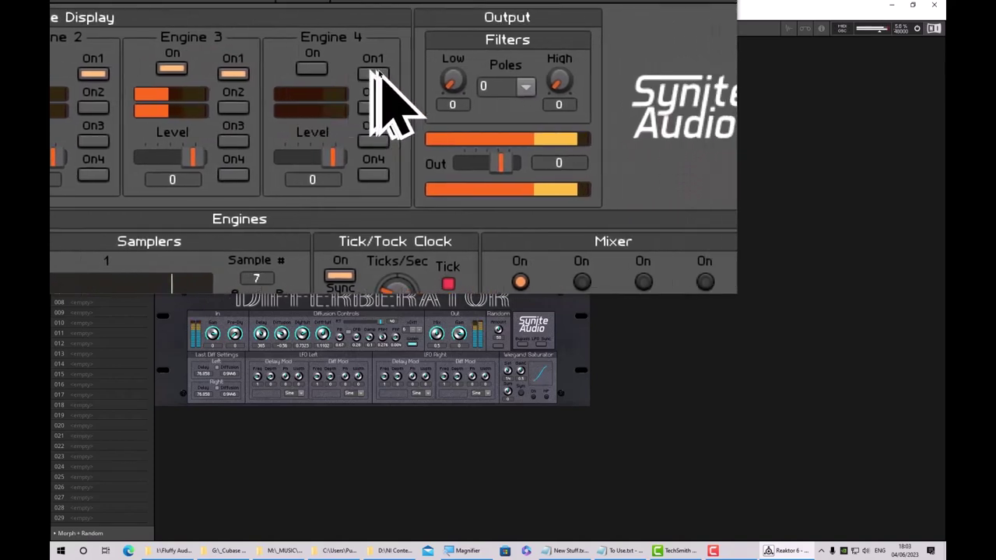
{"action": "left_click", "coordinate": [366, 73]}
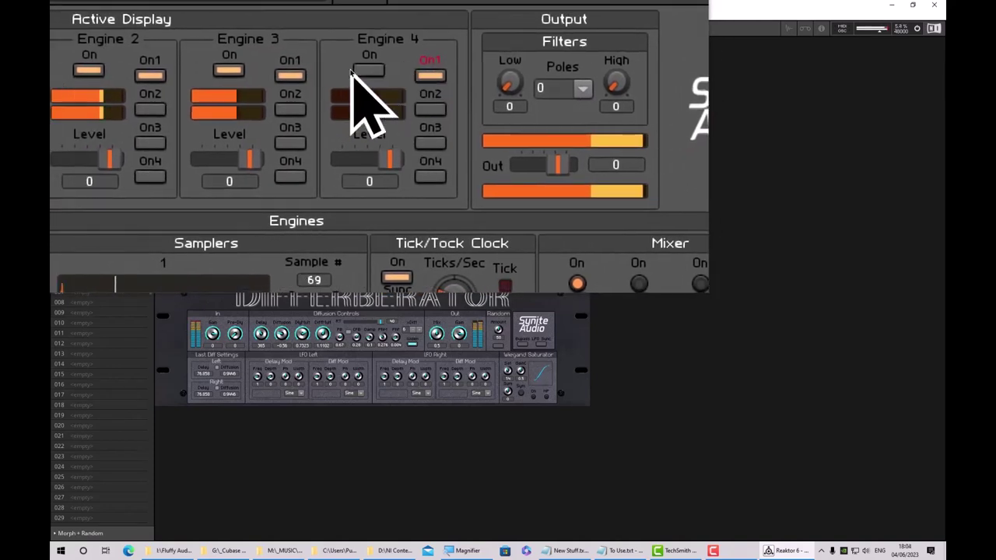
{"action": "left_click", "coordinate": [357, 71]}
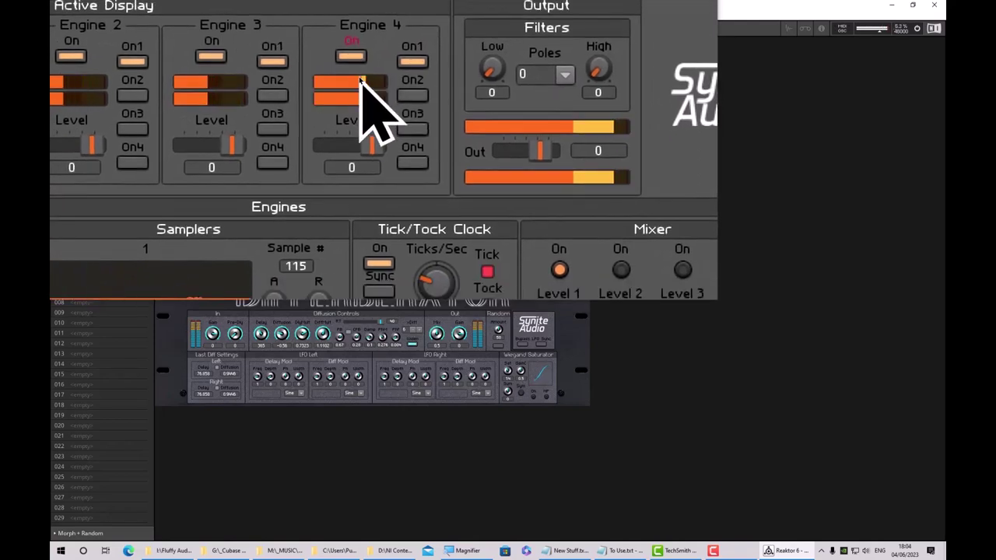
{"action": "key", "text": "super+Escape"}
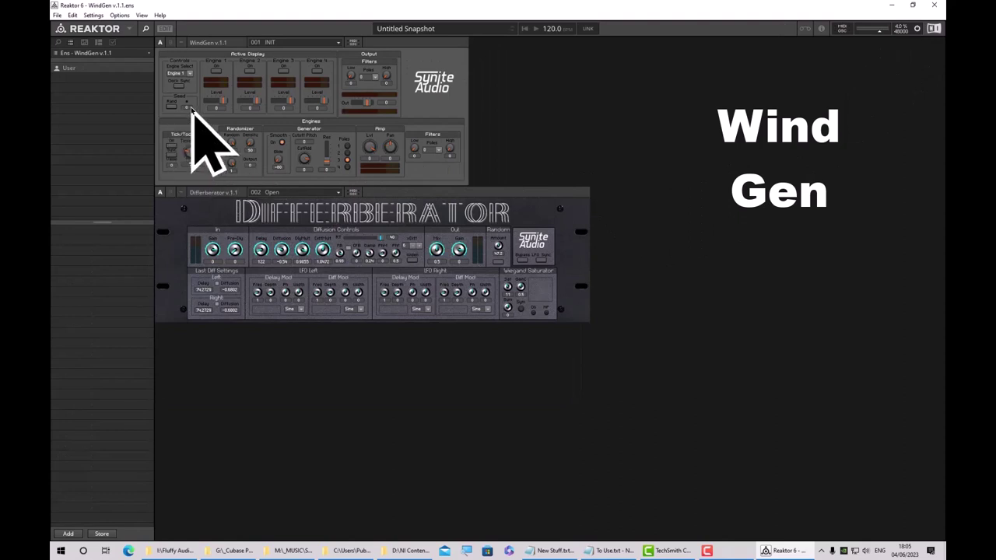
- Switch on WindGen Engines 1, 2, 3 and 4
{"action": "key", "text": "super+plus"}
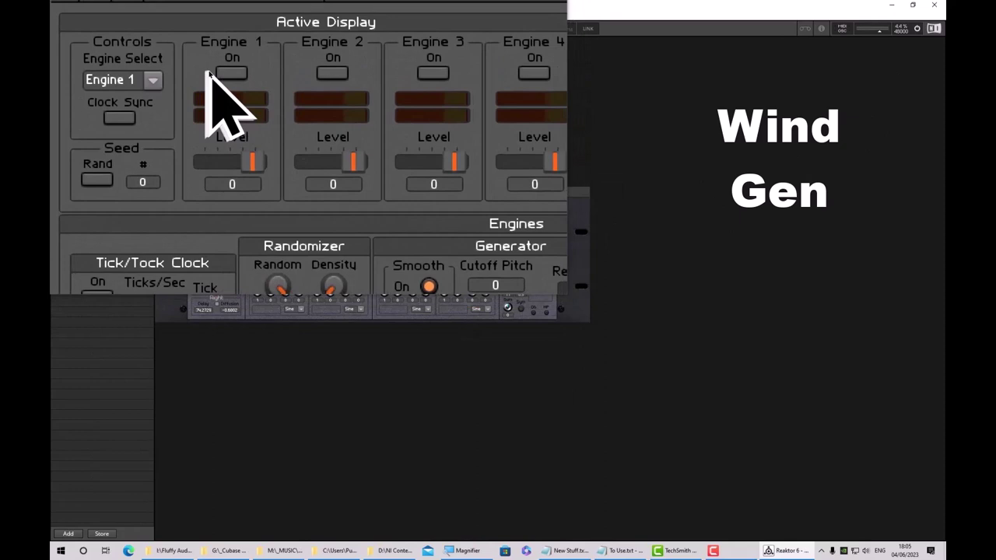
{"action": "left_click", "coordinate": [217, 71]}
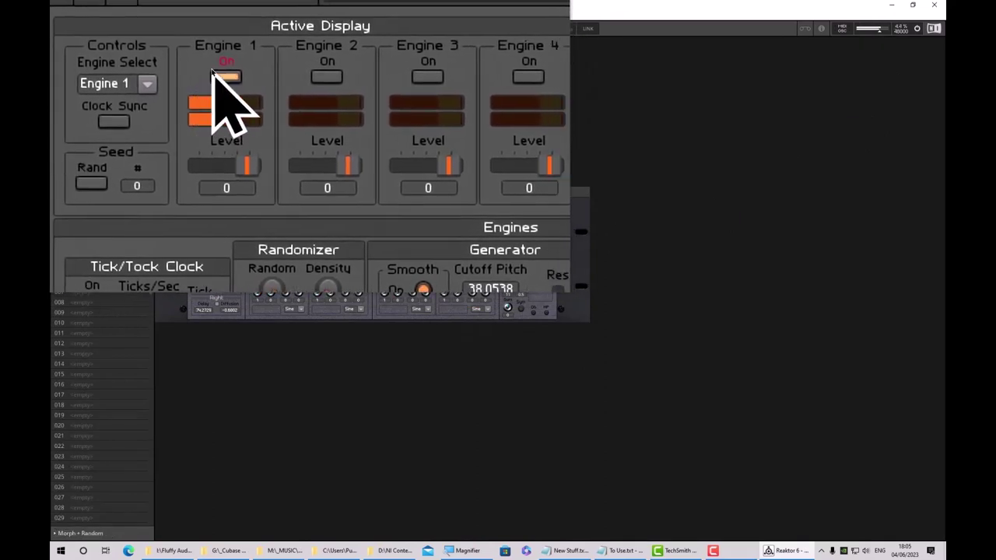
{"action": "left_click", "coordinate": [251, 72]}
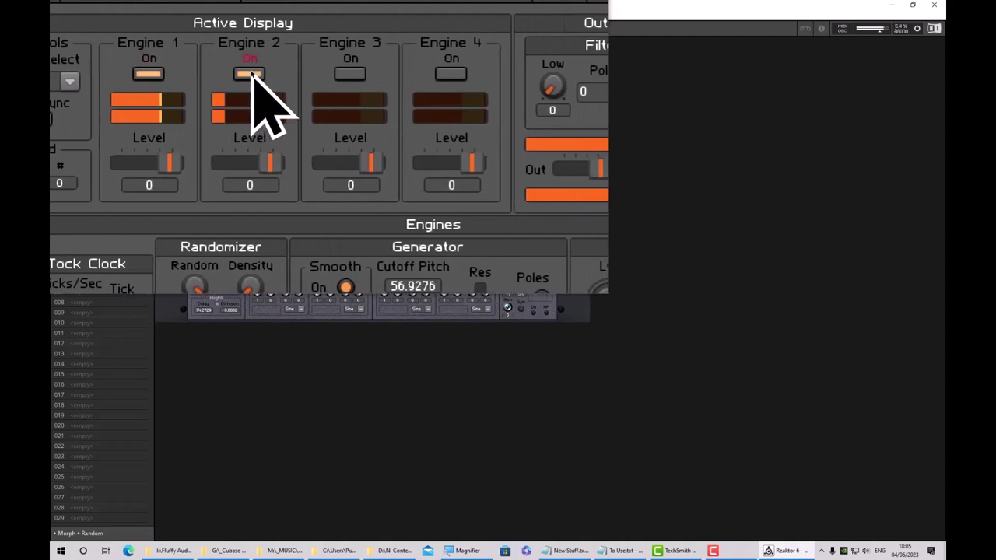
{"action": "left_click", "coordinate": [286, 73]}
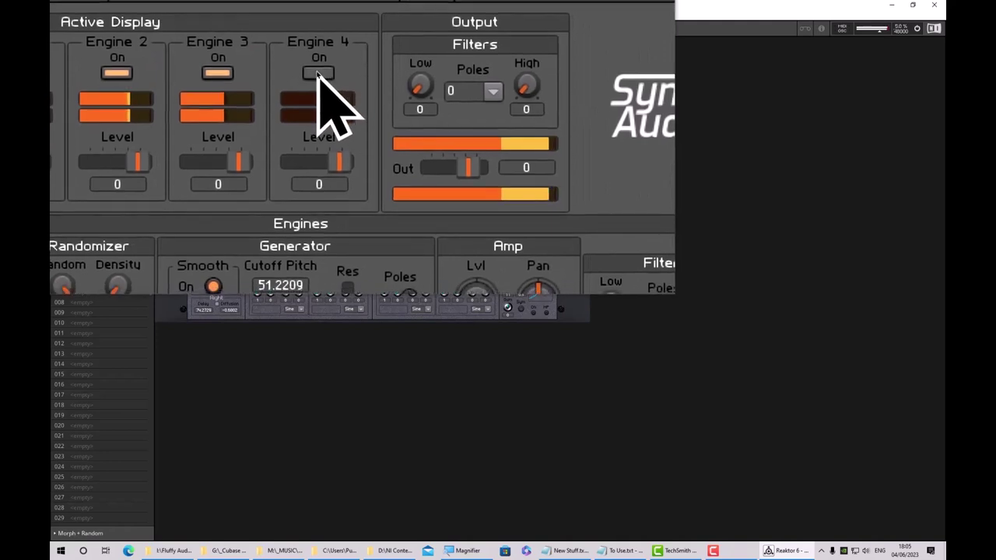
{"action": "left_click", "coordinate": [317, 73]}
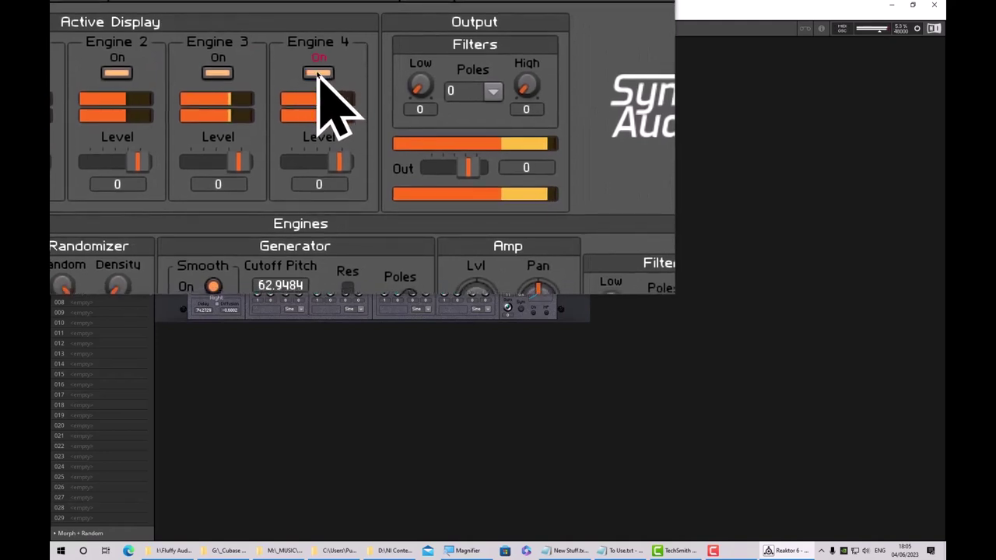
{"action": "key", "text": "super+Escape"}
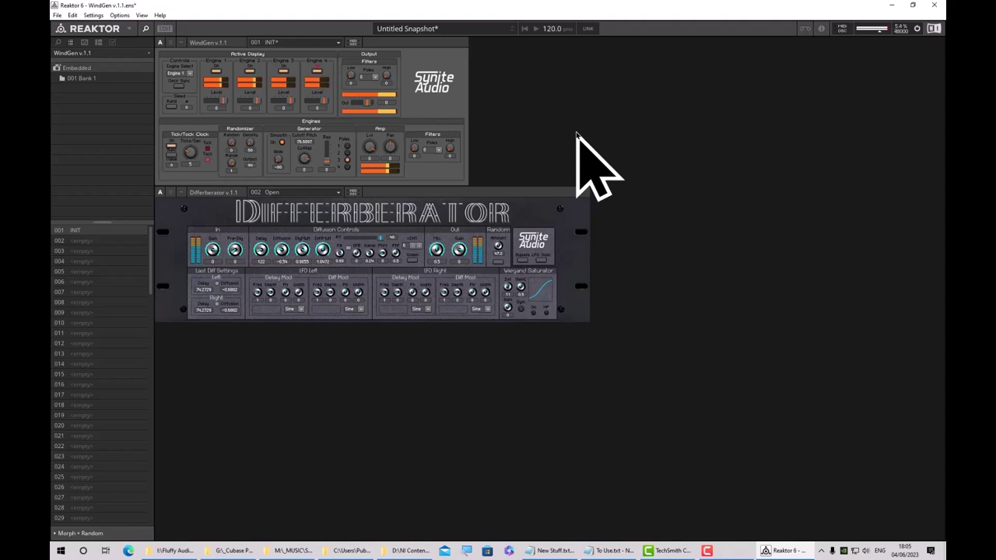
- Lower the WindGen Out level to -0.5
{"action": "key", "text": "super+plus"}
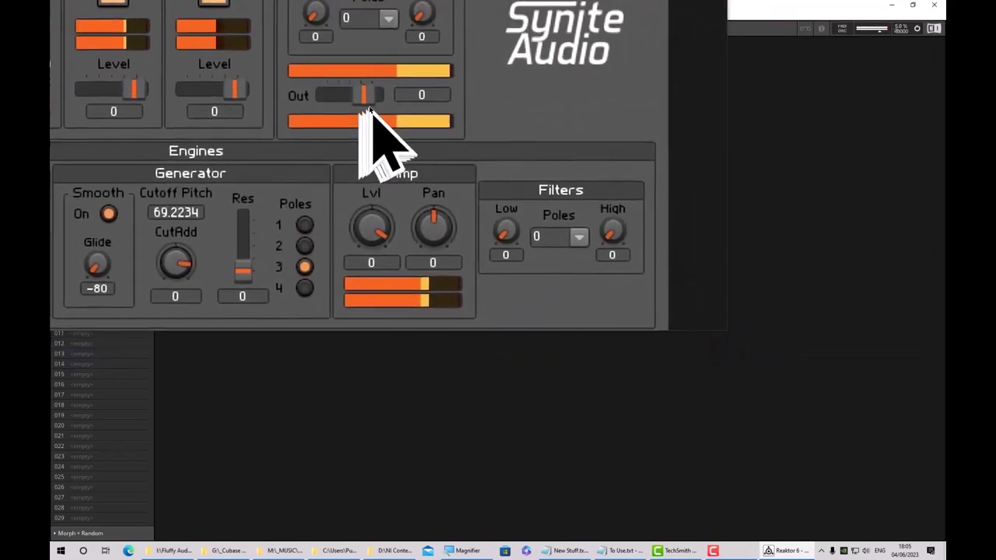
{"action": "left_click_drag", "start_coordinate": [369, 103], "coordinate": [334, 104]}
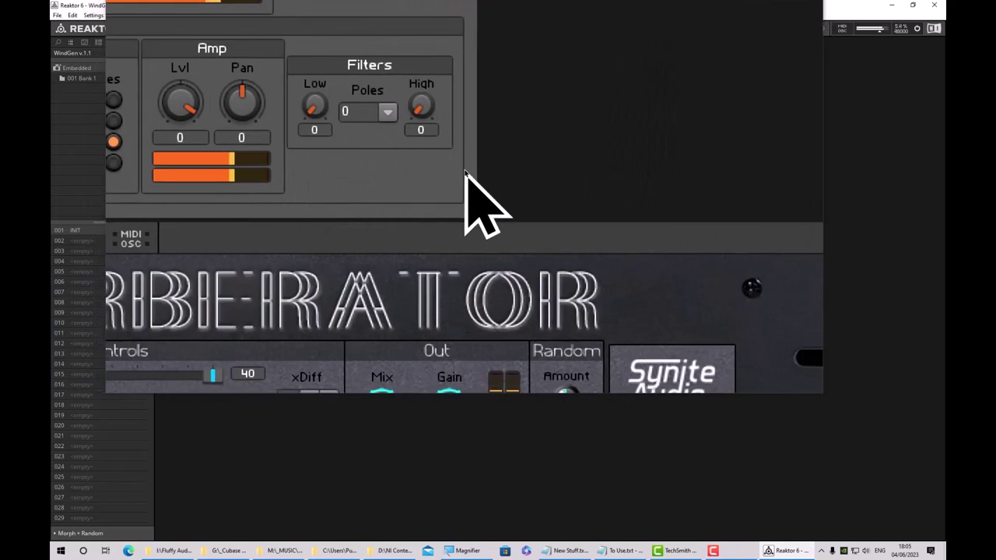
{"action": "key", "text": "super+Escape"}
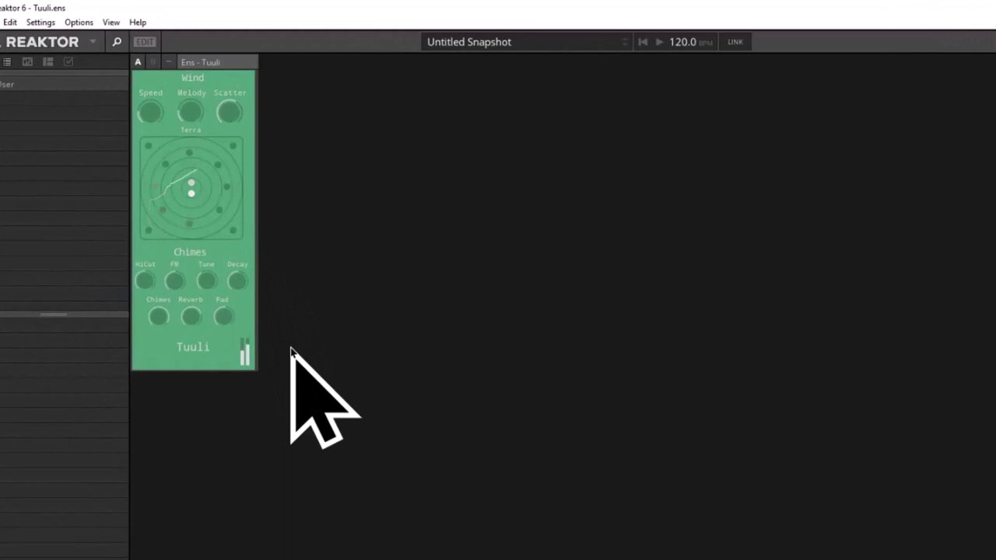
- Switch Tuuli to the blue Aqua theme and adjust its Melody and Scatter knobs
{"action": "left_click", "coordinate": [181, 101]}
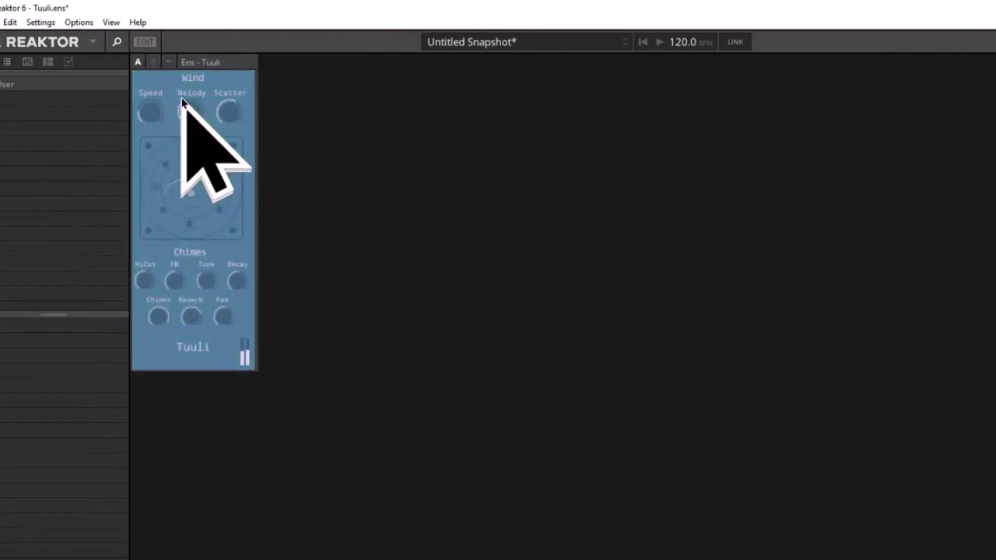
{"action": "left_click_drag", "start_coordinate": [181, 101], "coordinate": [163, 123]}
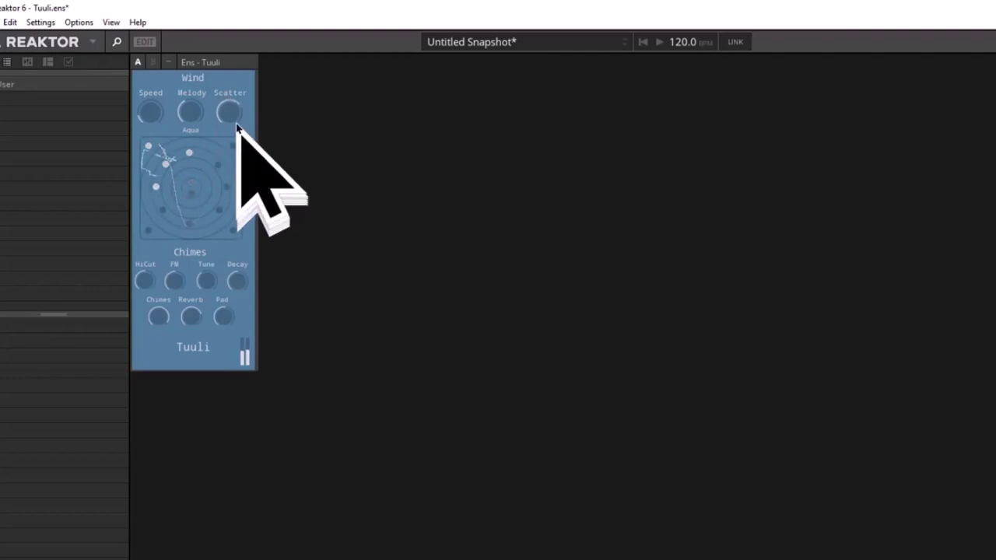
{"action": "left_click", "coordinate": [196, 126]}
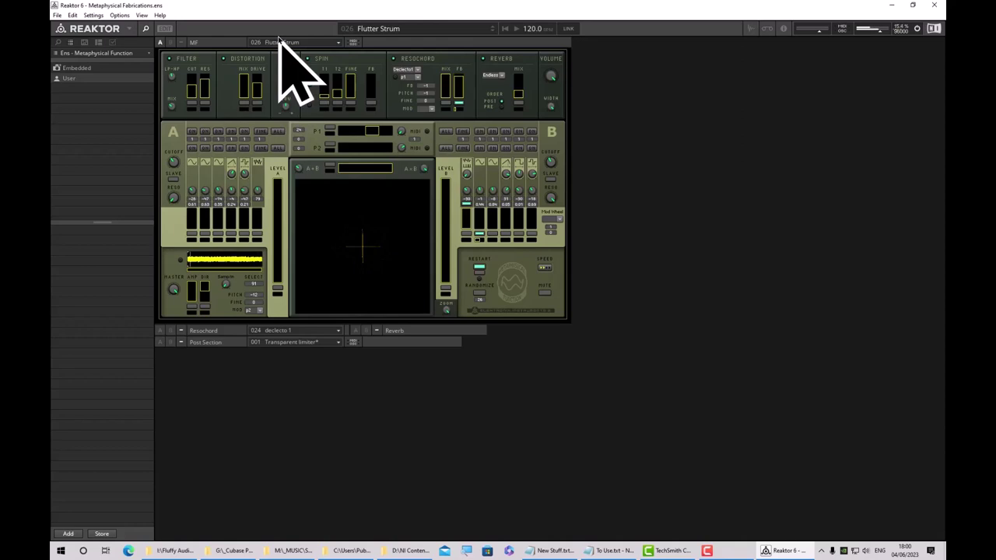
- Choose snapshot 3:9 Resonant Flame from the Metaphysical Fabrications snapshot list
{"action": "key", "text": "super+plus"}
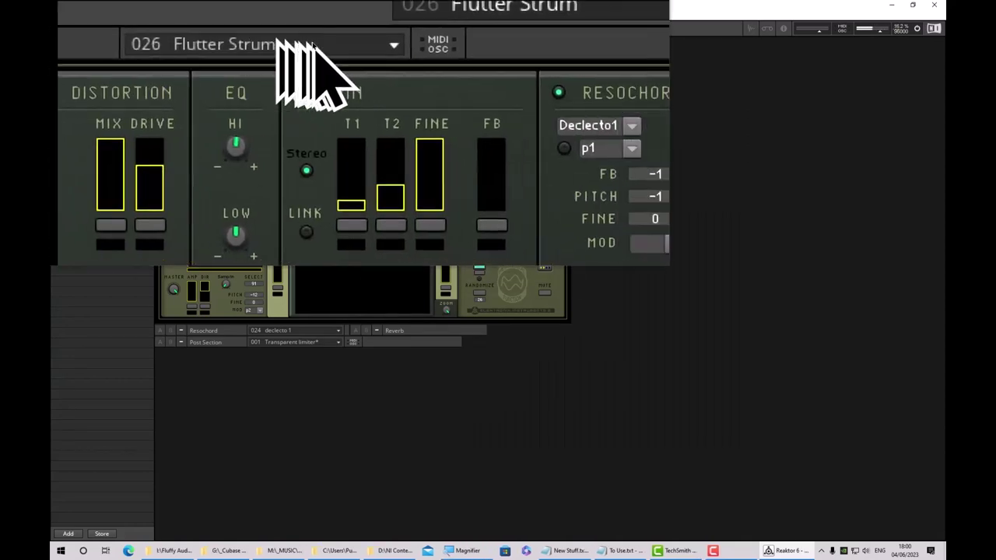
{"action": "left_click", "coordinate": [319, 45]}
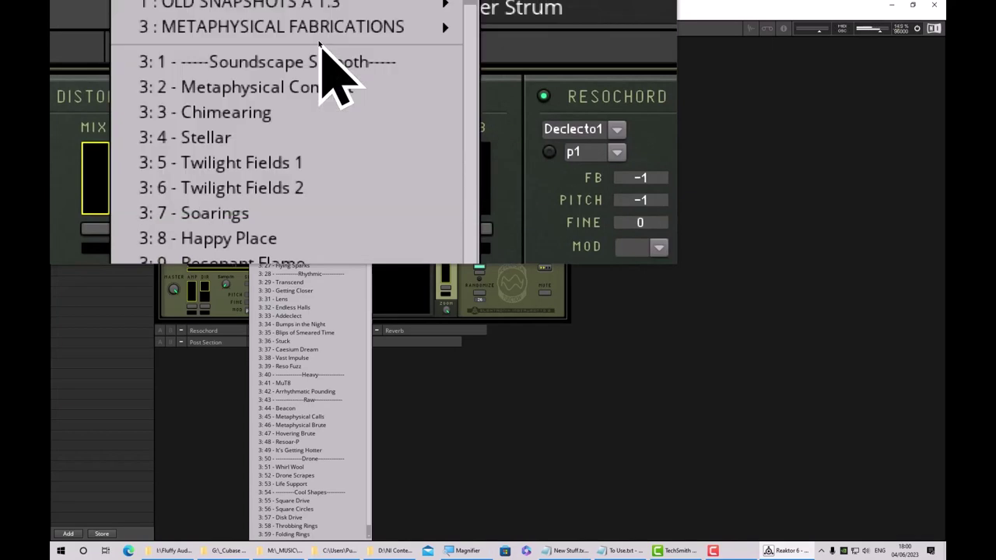
{"action": "key", "text": "super+Escape"}
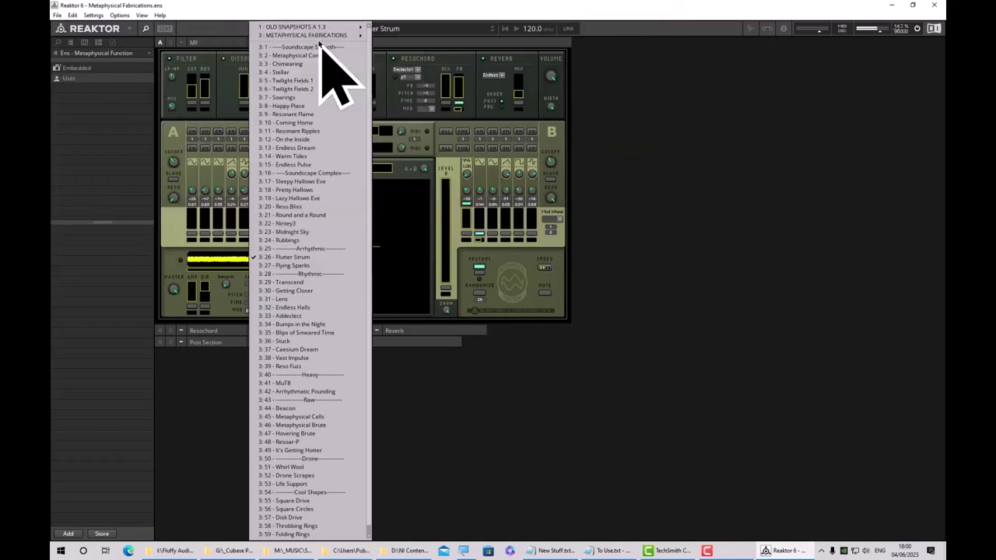
{"action": "key", "text": "Down"}
{"action": "key", "text": "Down"}
{"action": "key", "text": "Down"}
{"action": "key", "text": "Down"}
{"action": "key", "text": "Down"}
{"action": "key", "text": "Down"}
{"action": "key", "text": "Down"}
{"action": "key", "text": "Down"}
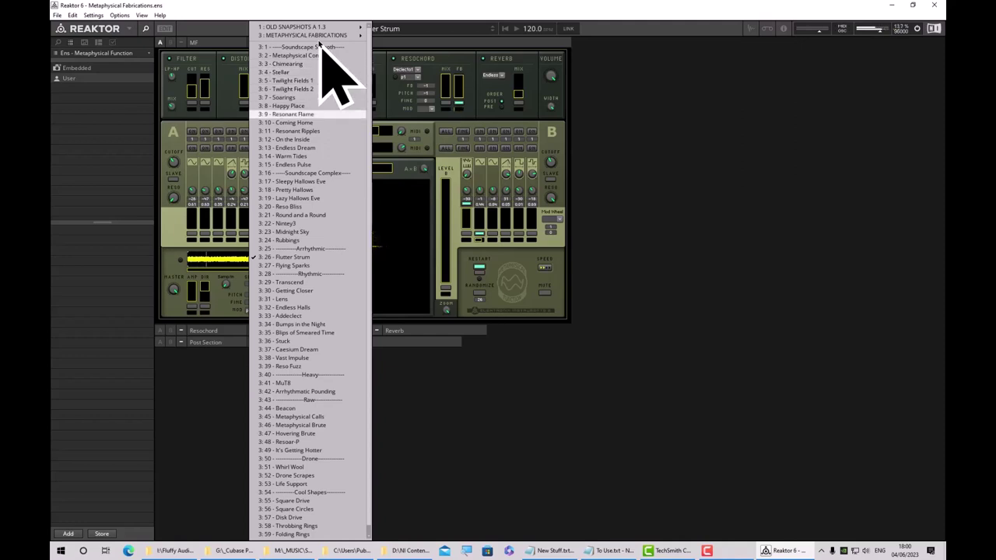
{"action": "key", "text": "Return"}
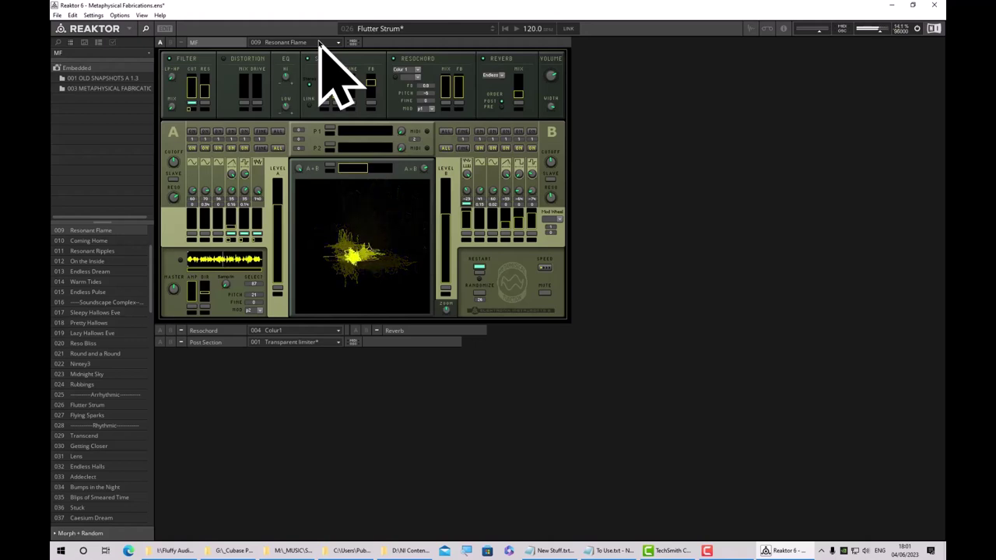
- Audition Coming Home, Resonant Ripples, Endless Dream and Endless Pulse, ending on Sleepy Hallows Eve
{"action": "key", "text": "Down"}
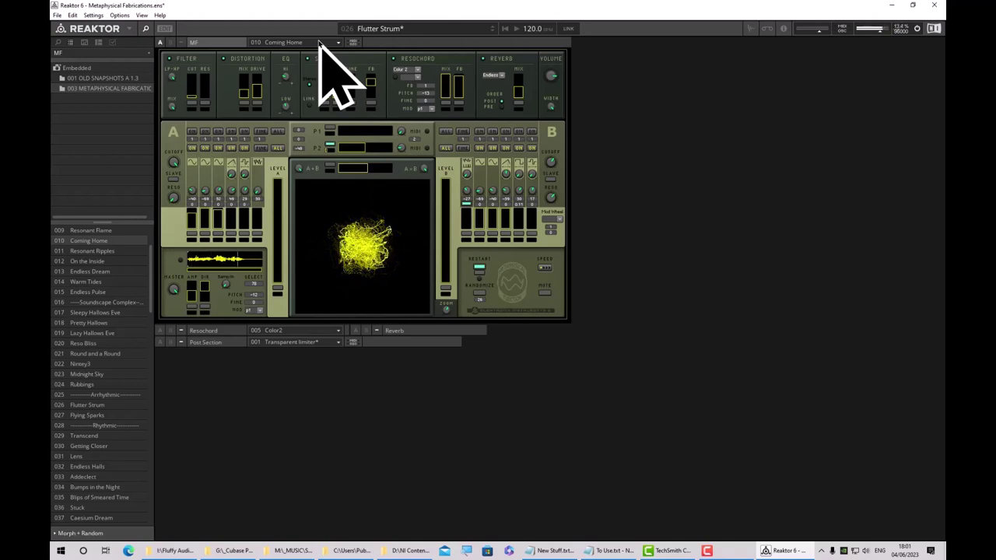
{"action": "key", "text": "Down"}
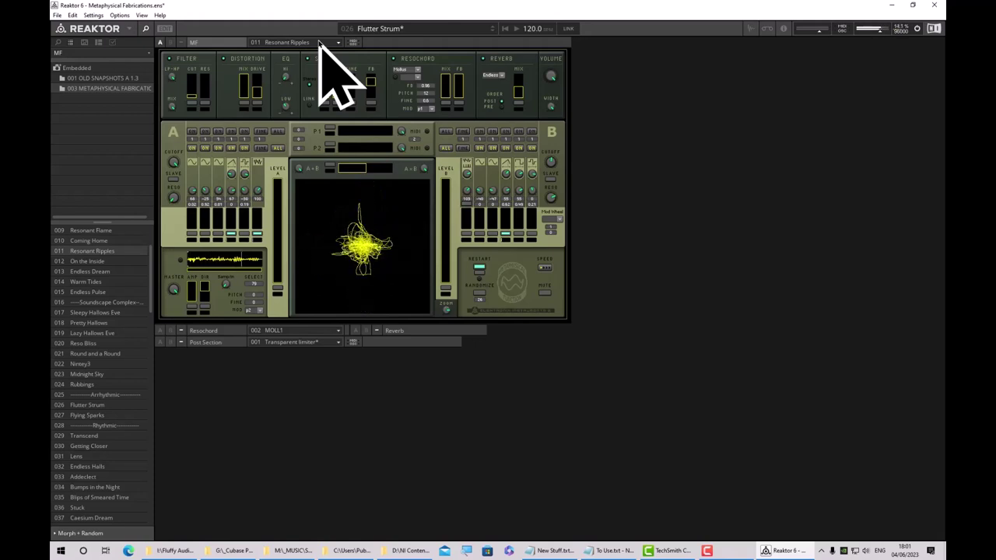
{"action": "key", "text": "Down"}
{"action": "key", "text": "Down"}
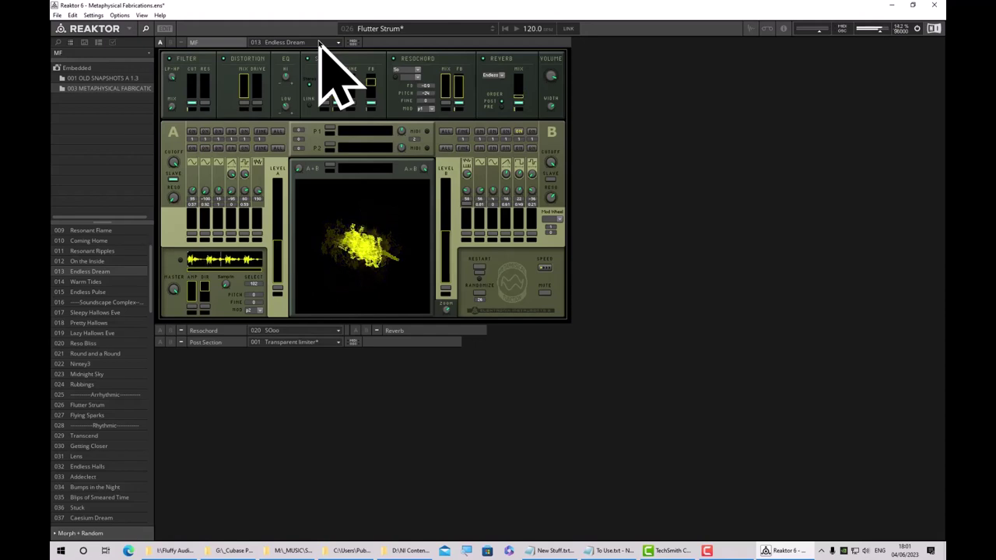
{"action": "scroll", "coordinate": [319, 42], "scroll_direction": "down", "scroll_amount": 1}
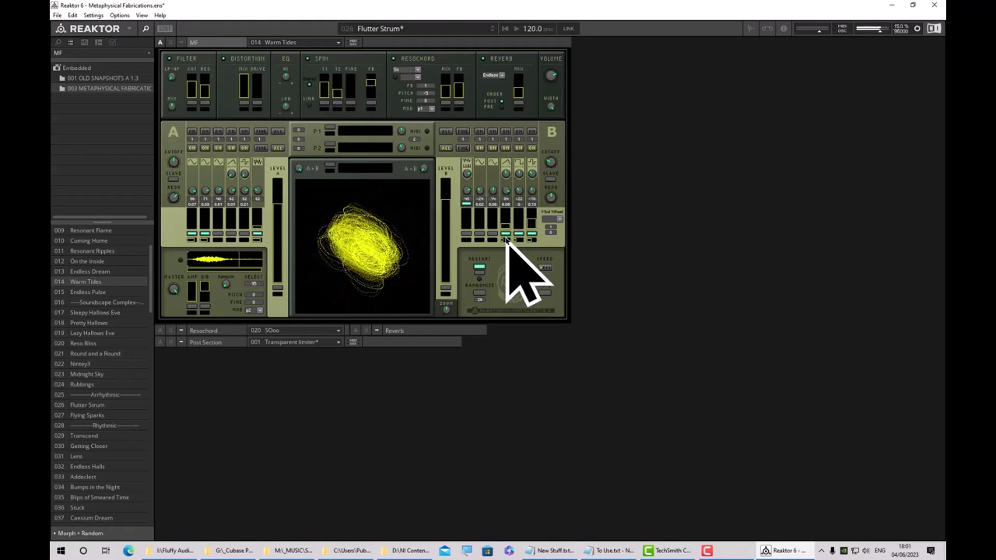
{"action": "key", "text": "Down"}
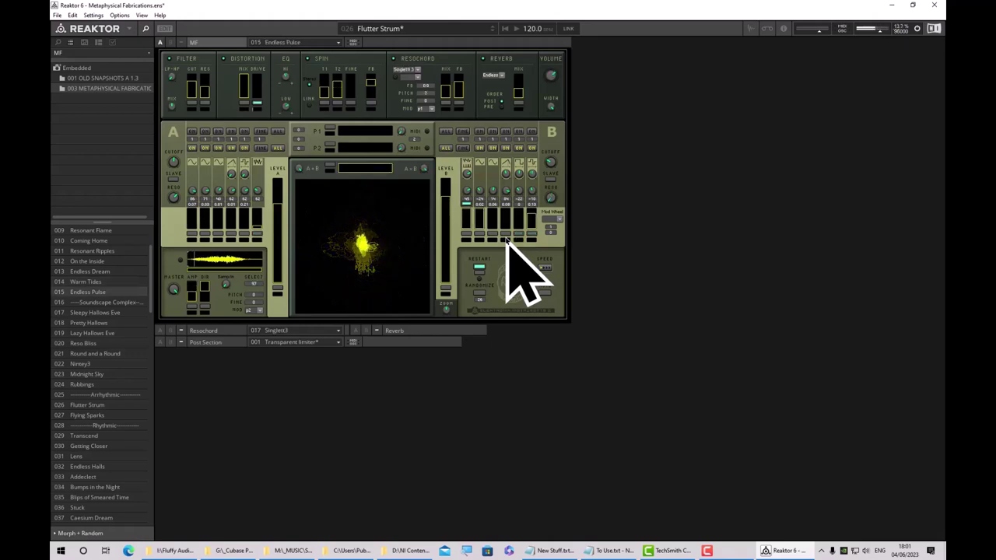
{"action": "key", "text": "Down"}
{"action": "key", "text": "Down"}
{"action": "key", "text": "Down"}
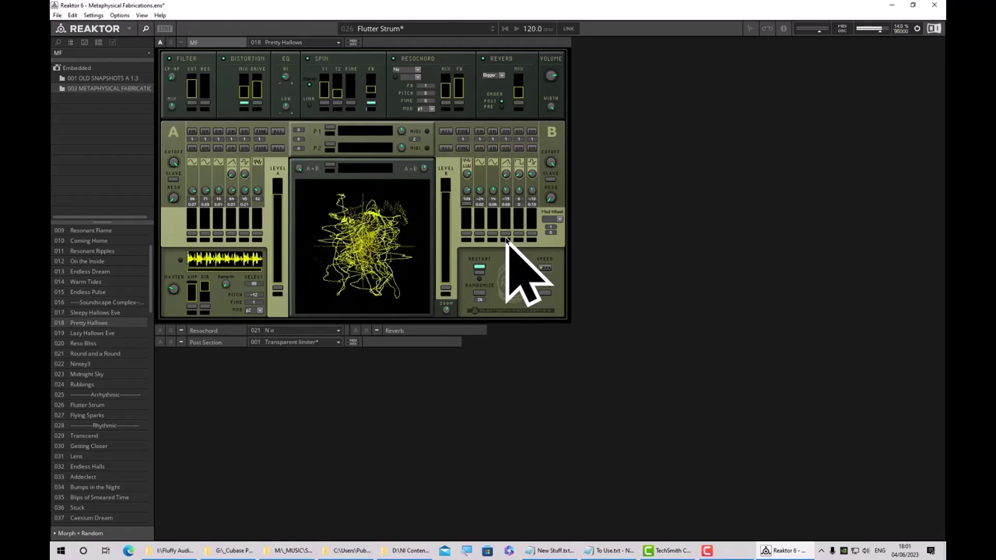
{"action": "key", "text": "Up"}
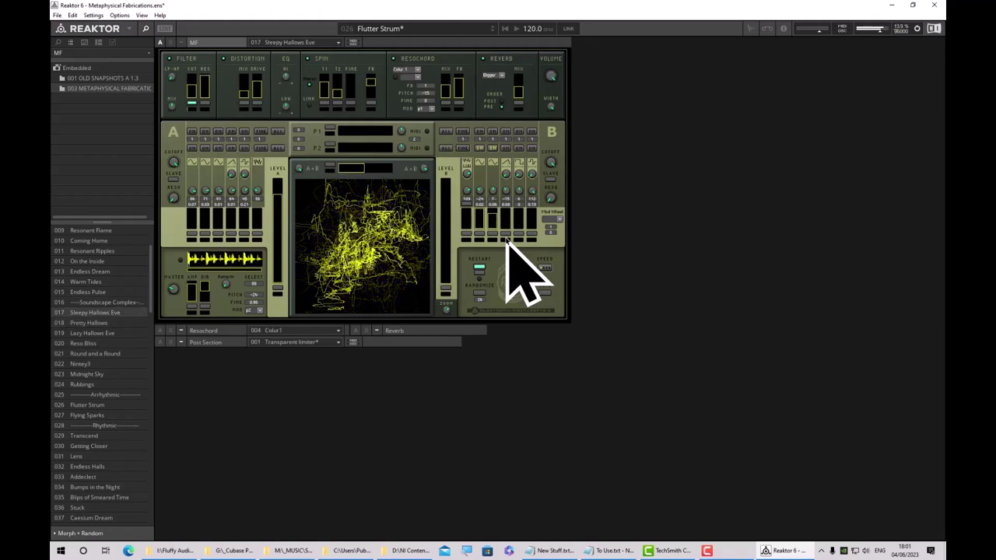